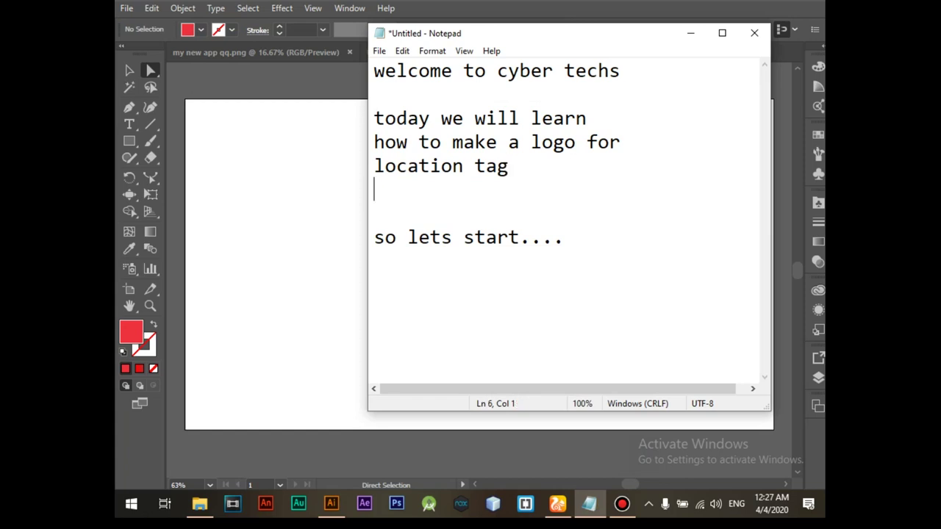
- Highlight each line of the Notepad intro about making a location-tag logo
{"action": "key", "text": "shift+Home"}
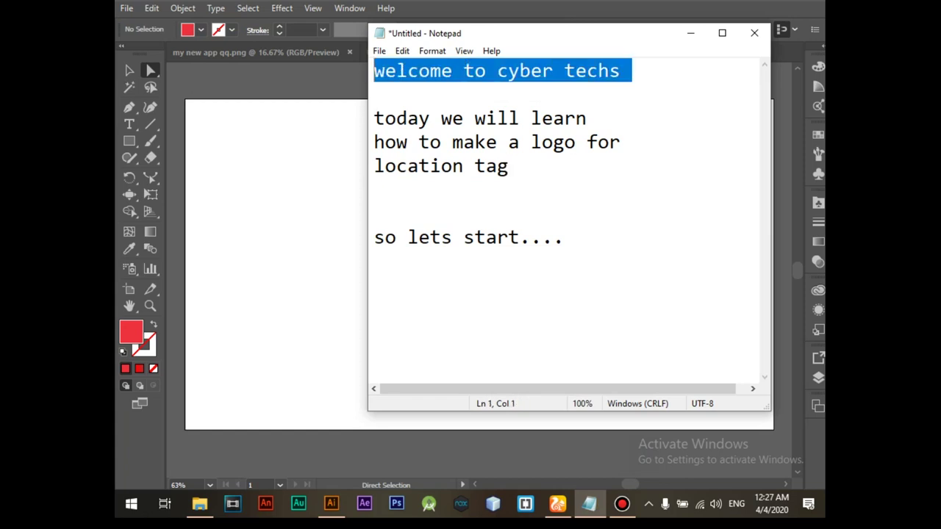
{"action": "left_click_drag", "start_coordinate": [586, 119], "coordinate": [374, 119]}
{"action": "left_click_drag", "start_coordinate": [619, 142], "coordinate": [374, 142]}
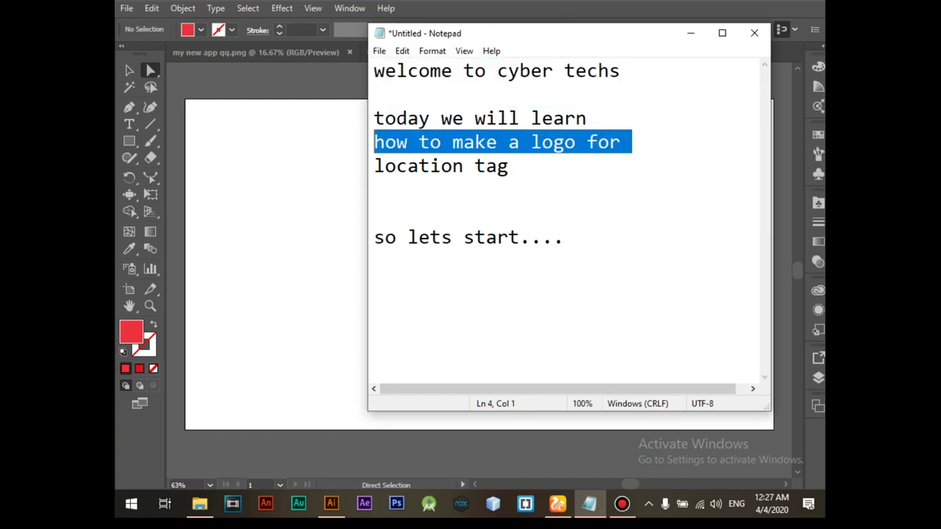
{"action": "left_click_drag", "start_coordinate": [374, 190], "coordinate": [374, 167]}
{"action": "left_click_drag", "start_coordinate": [562, 236], "coordinate": [374, 236]}
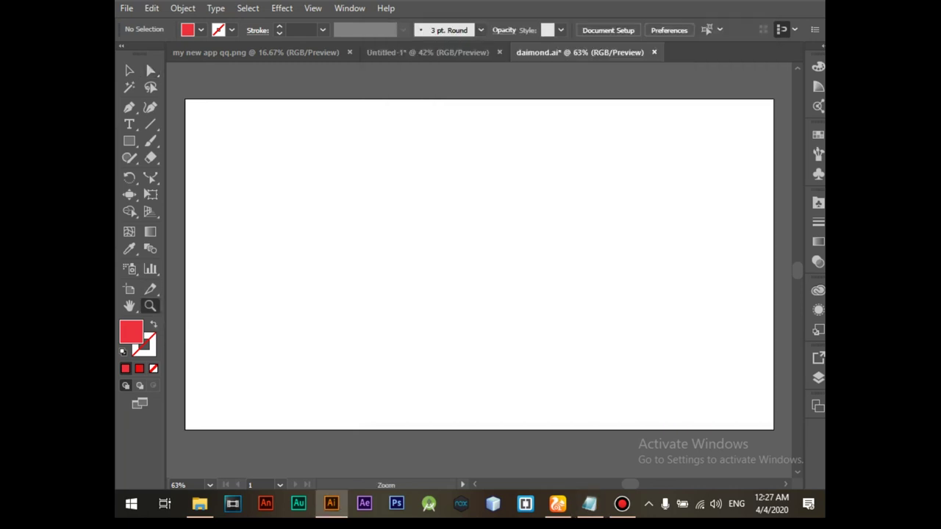
- Draw a large red ellipse left of centre with a smaller ellipse inside it
{"action": "left_click", "coordinate": [129, 70]}
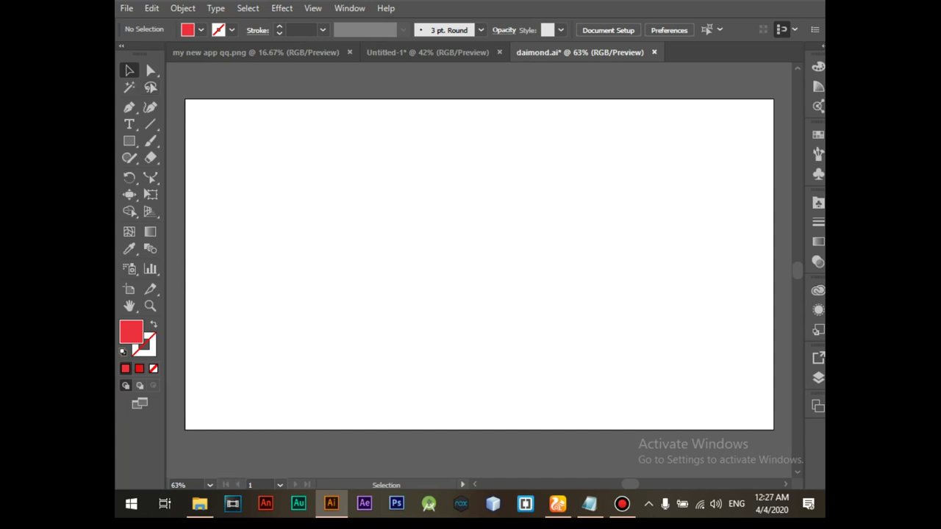
{"action": "left_click_drag", "start_coordinate": [128, 140], "coordinate": [193, 173]}
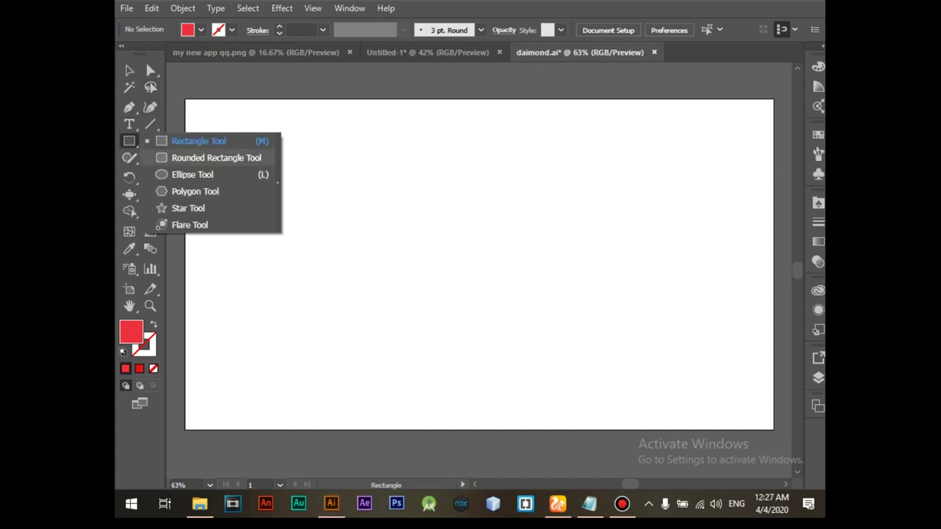
{"action": "left_click_drag", "start_coordinate": [308, 160], "coordinate": [425, 308]}
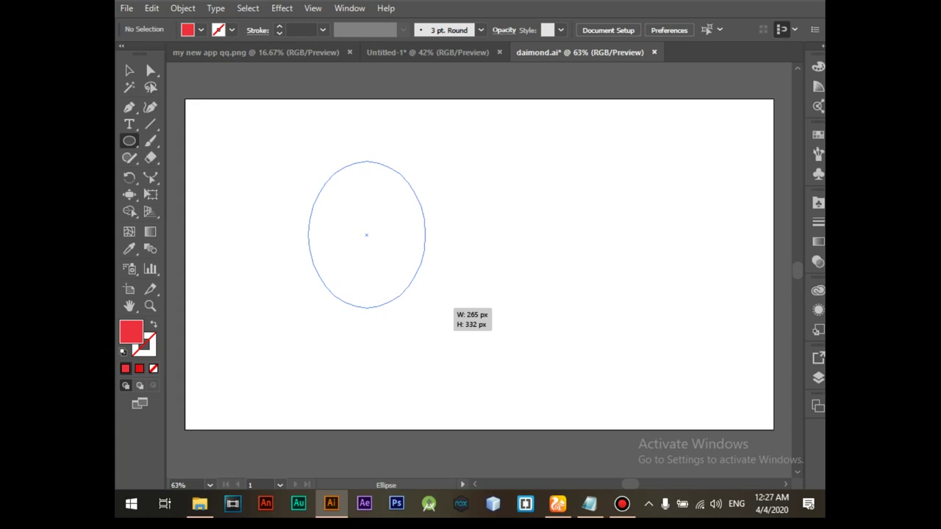
{"action": "left_click_drag", "start_coordinate": [425, 307], "coordinate": [425, 308]}
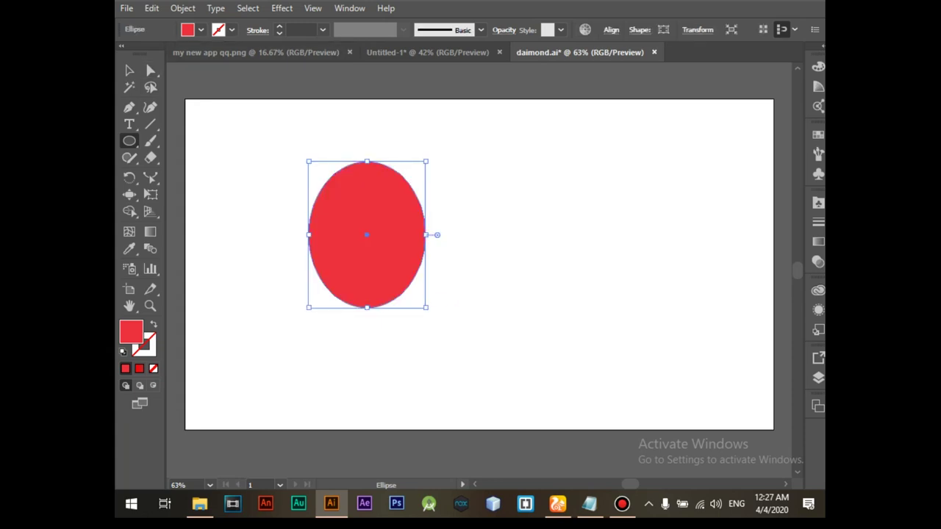
{"action": "left_click_drag", "start_coordinate": [310, 175], "coordinate": [398, 284]}
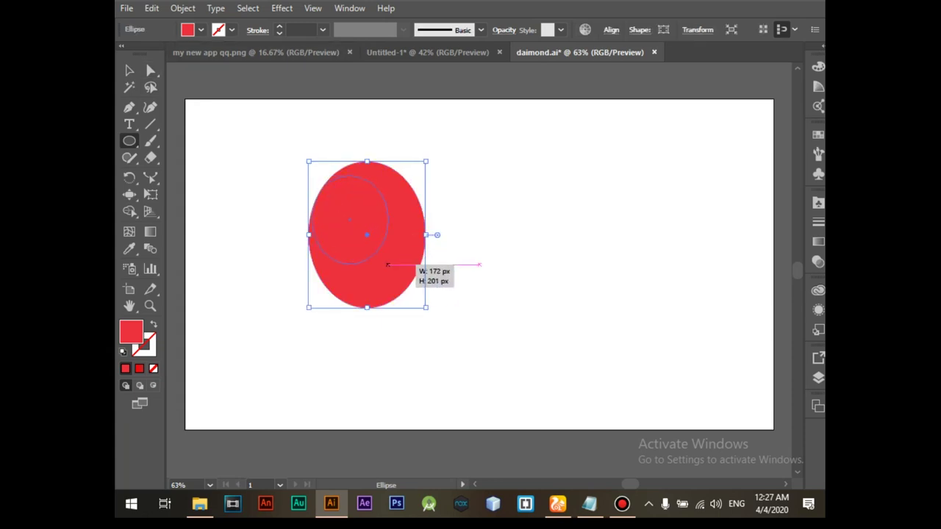
{"action": "left_click_drag", "start_coordinate": [399, 284], "coordinate": [398, 284]}
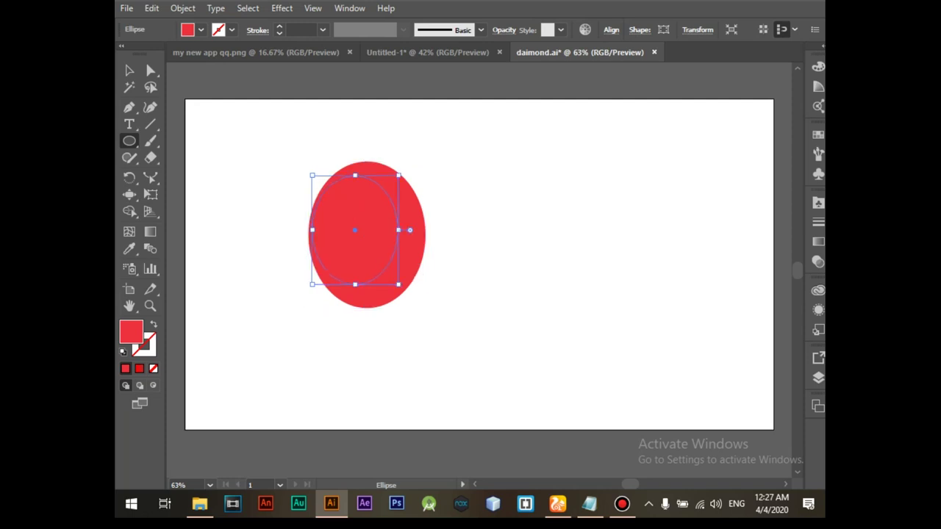
- Draw another small ellipse and centre it over the large red ellipse
{"action": "left_click_drag", "start_coordinate": [310, 174], "coordinate": [308, 176]}
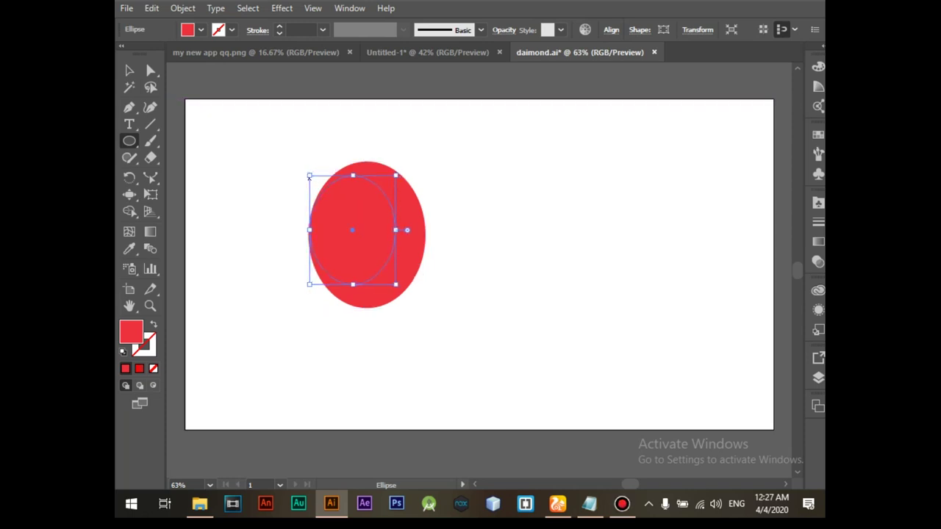
{"action": "left_click_drag", "start_coordinate": [223, 155], "coordinate": [294, 240]}
{"action": "key", "text": "v"}
{"action": "mouse_move", "coordinate": [283, 166]}
{"action": "left_mouse_down"}
{"action": "mouse_move", "coordinate": [402, 197]}
{"action": "mouse_move", "coordinate": [396, 205]}
{"action": "left_mouse_up"}
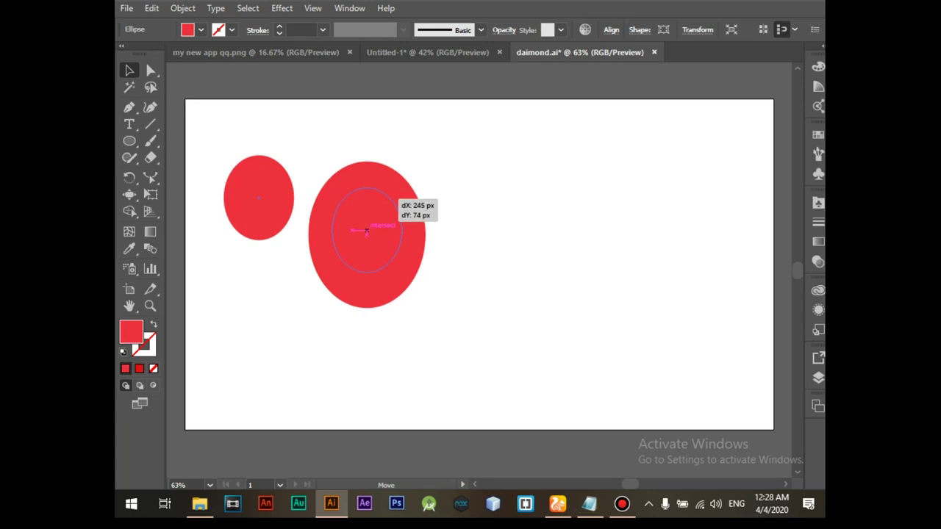
{"action": "left_click_drag", "start_coordinate": [396, 206], "coordinate": [396, 205]}
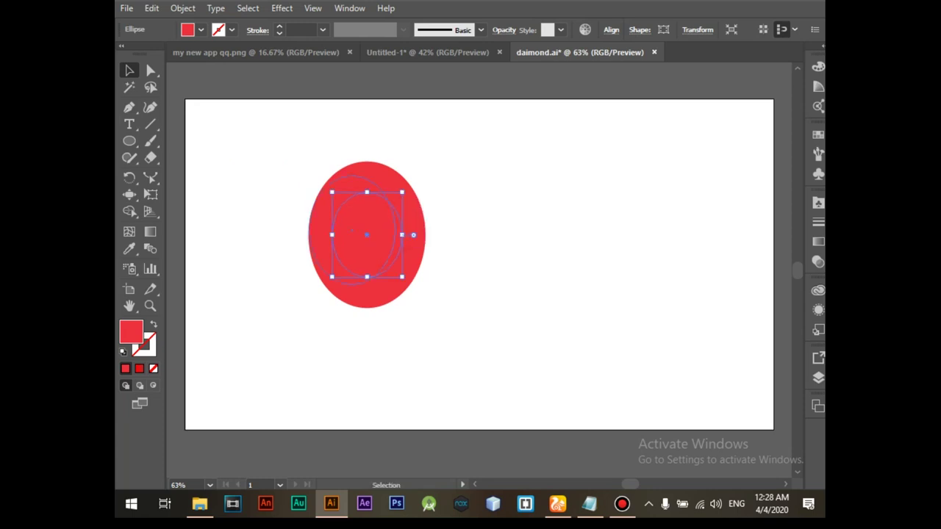
- Fill the small ellipse with a light pink colour
{"action": "double_click", "coordinate": [131, 332]}
{"action": "left_click", "coordinate": [427, 109]}
{"action": "left_click", "coordinate": [414, 109]}
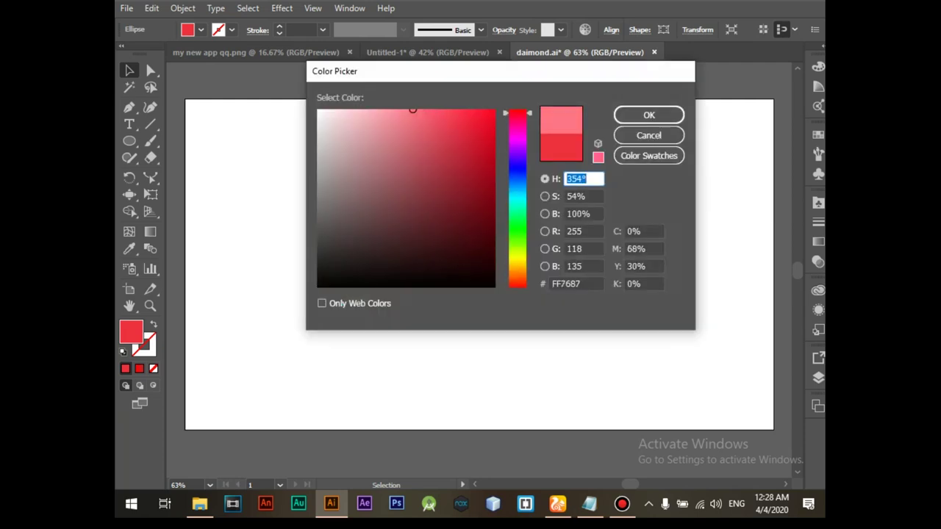
{"action": "left_click", "coordinate": [648, 115]}
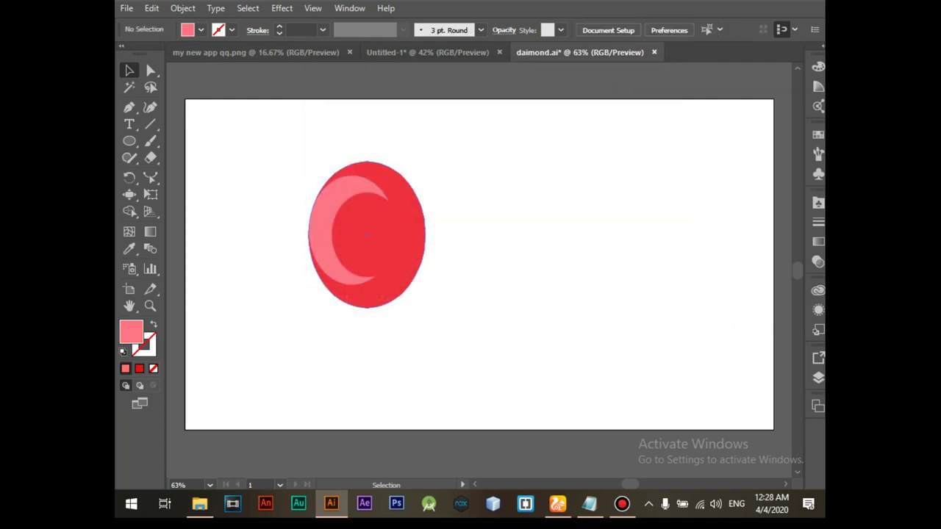
- Nudge and enlarge the inner red ellipse so a pink crescent shows along its left edge
{"action": "left_click", "coordinate": [366, 250]}
{"action": "key", "text": "Left"}
{"action": "key", "text": "Left"}
{"action": "key", "text": "Left"}
{"action": "key", "text": "Left"}
{"action": "key", "text": "Down"}
{"action": "key", "text": "Down"}
{"action": "key", "text": "Up"}
{"action": "key", "text": "Up"}
{"action": "key", "text": "Up"}
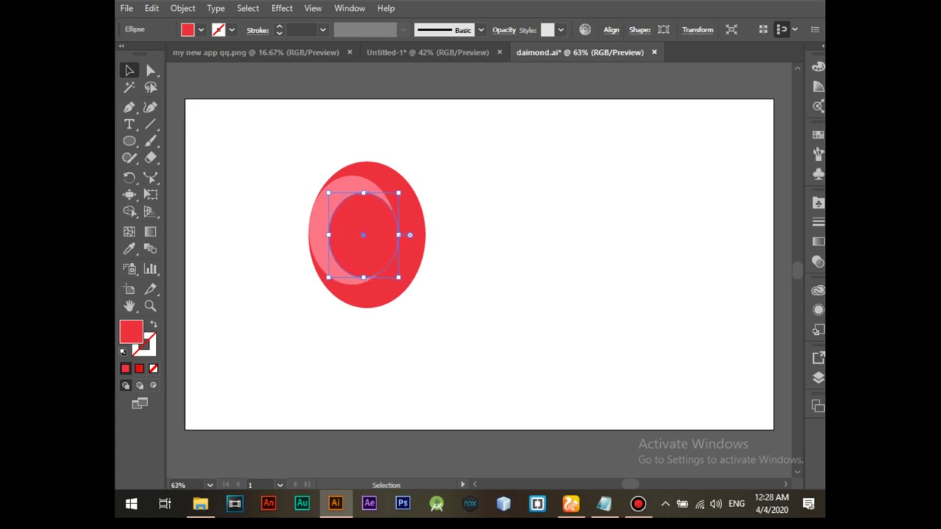
{"action": "key", "text": "Left"}
{"action": "key", "text": "Left"}
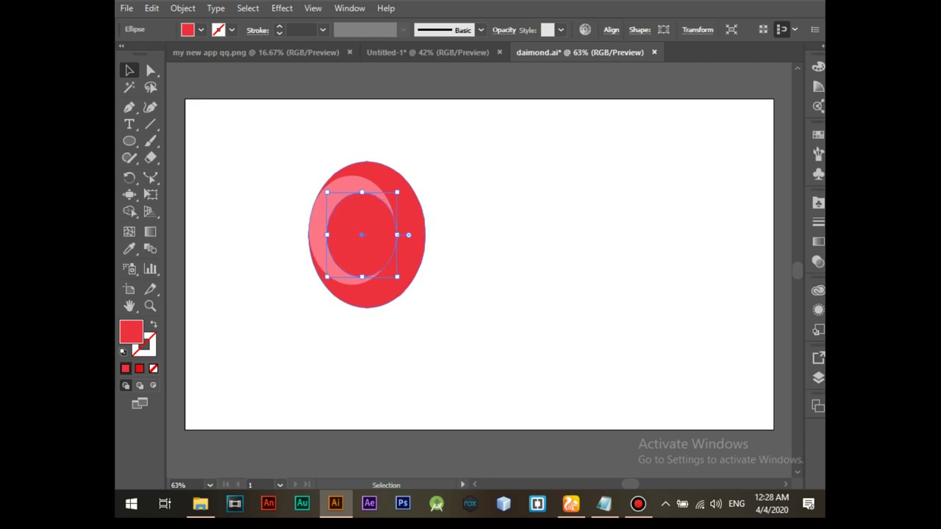
{"action": "left_click_drag", "start_coordinate": [397, 192], "coordinate": [405, 173]}
{"action": "key", "text": "Down"}
{"action": "key", "text": "Down"}
{"action": "left_click_drag", "start_coordinate": [404, 232], "coordinate": [408, 235]}
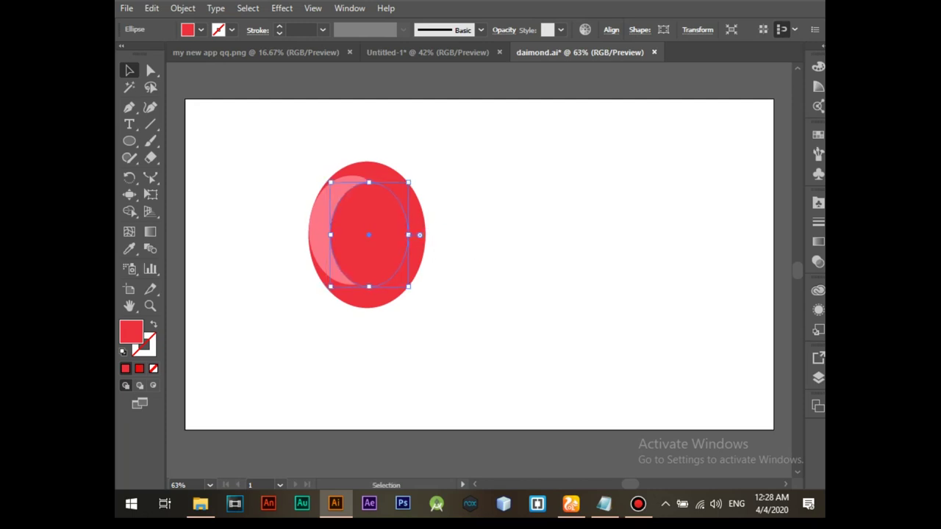
{"action": "left_click_drag", "start_coordinate": [407, 234], "coordinate": [412, 234]}
{"action": "key", "text": "Left"}
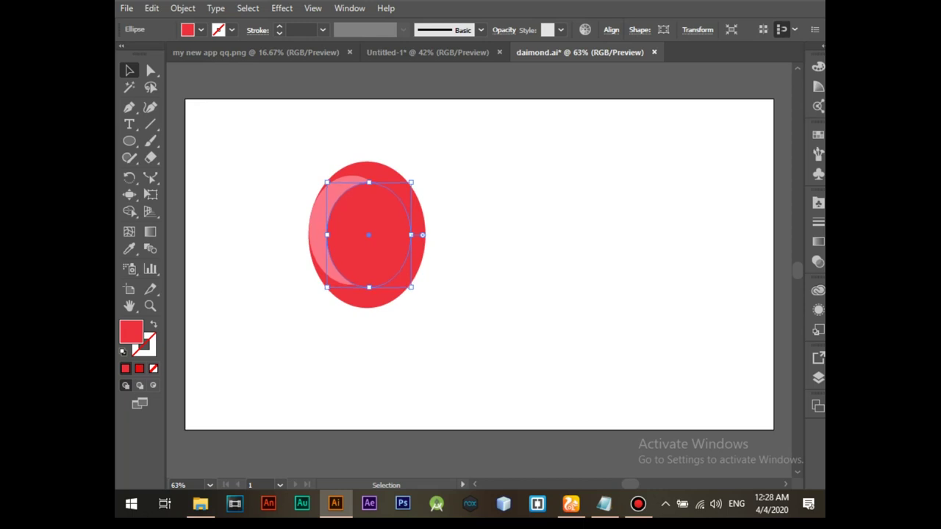
{"action": "key", "text": "ctrl+shift+a"}
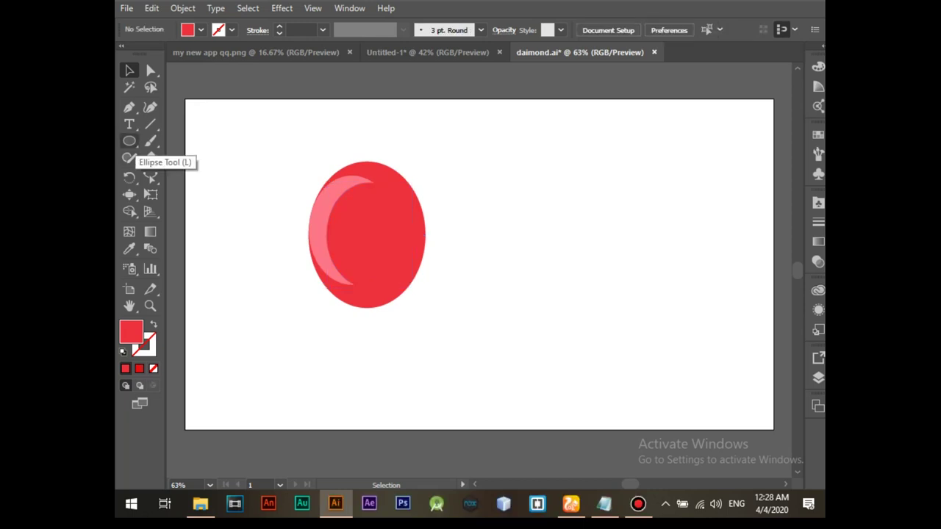
- Draw a square below the ellipse and join its bottom corners into a triangle point
{"action": "left_click", "coordinate": [129, 141]}
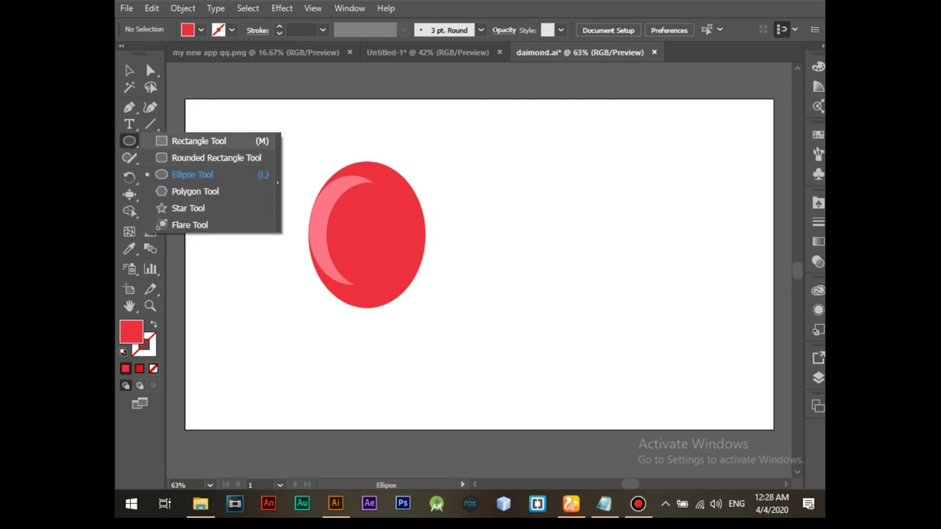
{"action": "left_click", "coordinate": [199, 140]}
{"action": "left_click_drag", "start_coordinate": [266, 314], "coordinate": [321, 369]}
{"action": "key", "text": "a"}
{"action": "mouse_move", "coordinate": [235, 361]}
{"action": "left_mouse_down"}
{"action": "mouse_move", "coordinate": [276, 385]}
{"action": "mouse_move", "coordinate": [286, 369]}
{"action": "left_mouse_up"}
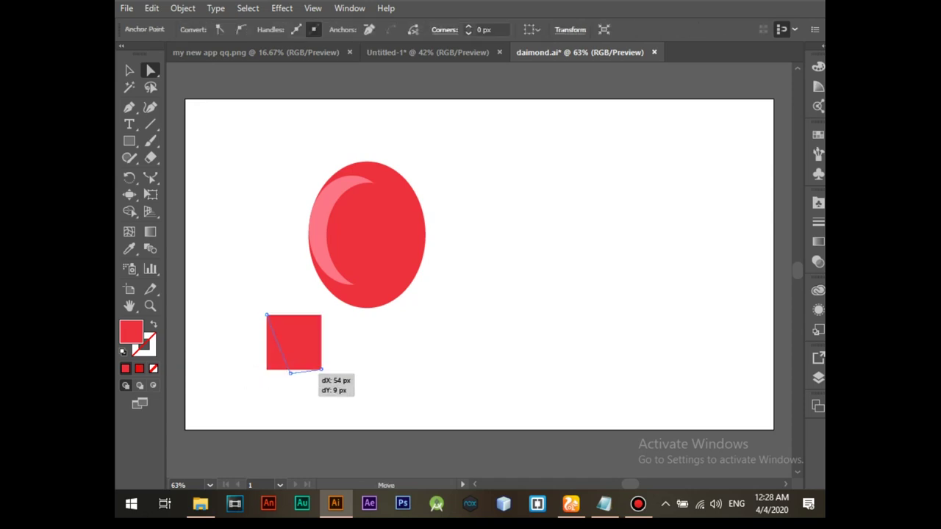
{"action": "left_click_drag", "start_coordinate": [287, 368], "coordinate": [293, 373]}
{"action": "mouse_move", "coordinate": [235, 288]}
{"action": "left_mouse_down"}
{"action": "mouse_move", "coordinate": [310, 371]}
{"action": "mouse_move", "coordinate": [367, 324]}
{"action": "left_mouse_up"}
{"action": "key", "text": "v"}
- Raise the triangle's bottom tip to shorten the pin point
{"action": "key", "text": "ctrl+shift+a"}
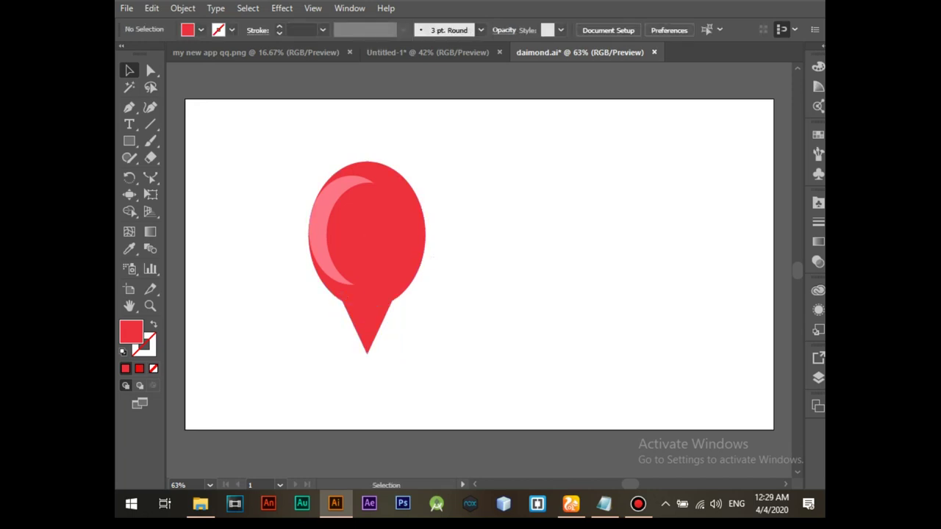
{"action": "key", "text": "a"}
{"action": "left_click_drag", "start_coordinate": [383, 420], "coordinate": [346, 344]}
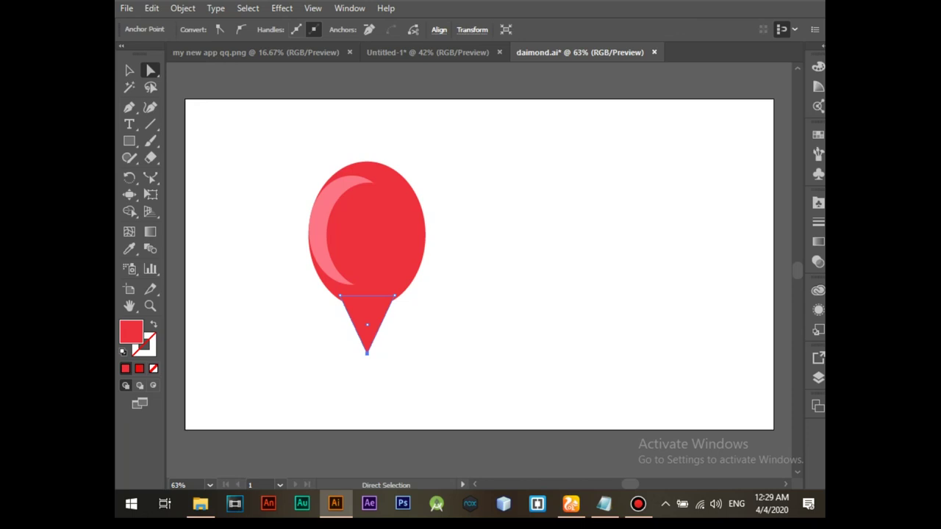
{"action": "key", "text": "shift+Up"}
{"action": "key", "text": "shift+Up"}
{"action": "key", "text": "shift+Up"}
{"action": "key", "text": "ctrl+shift+a"}
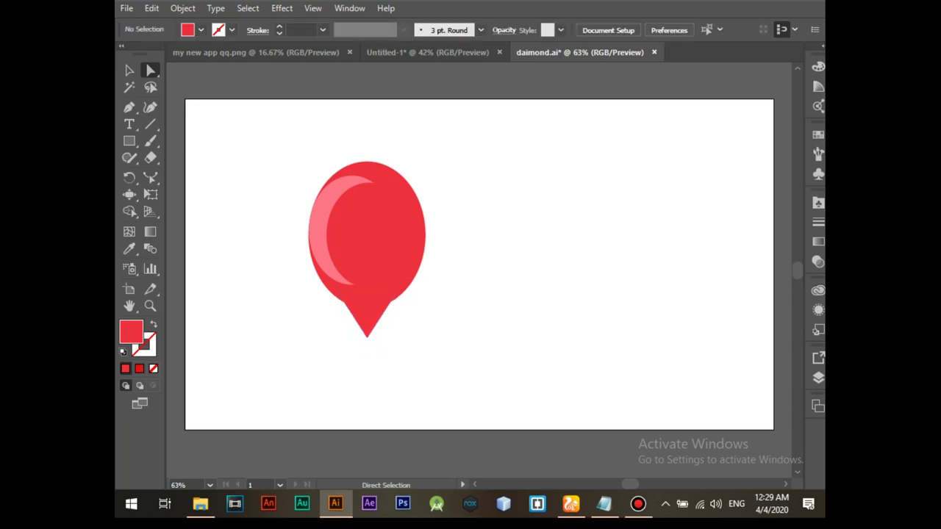
- Merge the outer ring and triangle point with Shape Builder, keeping the pink crescent separate
{"action": "left_click_drag", "start_coordinate": [257, 131], "coordinate": [482, 388]}
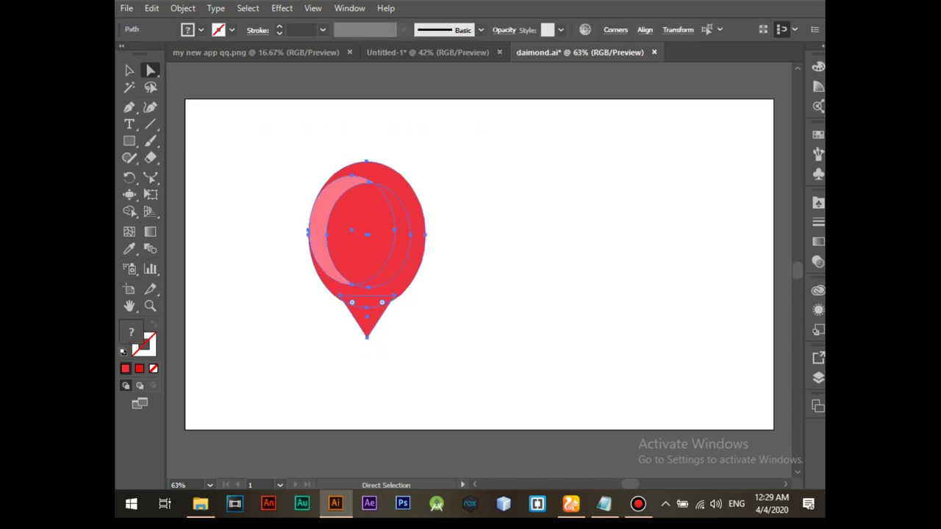
{"action": "key", "text": "shift+m"}
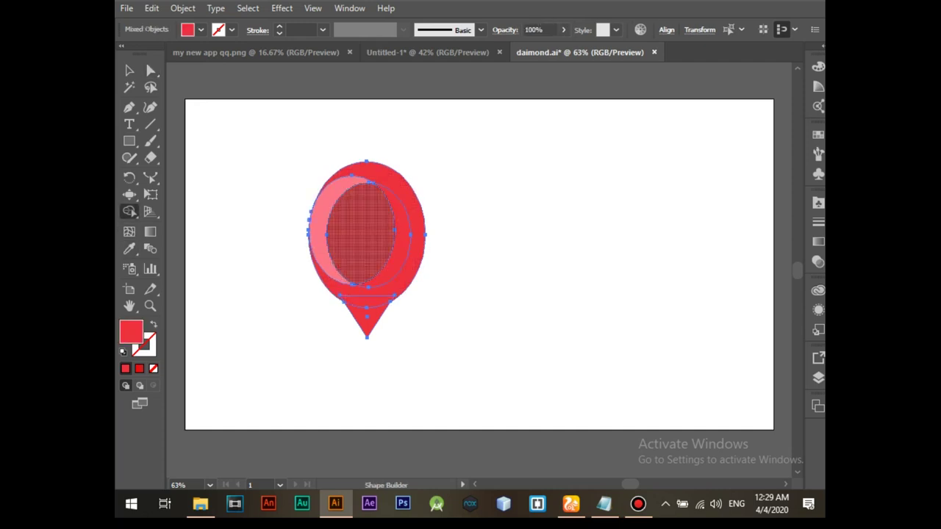
{"action": "left_click_drag", "start_coordinate": [318, 235], "coordinate": [360, 232]}
{"action": "left_click", "coordinate": [397, 187]}
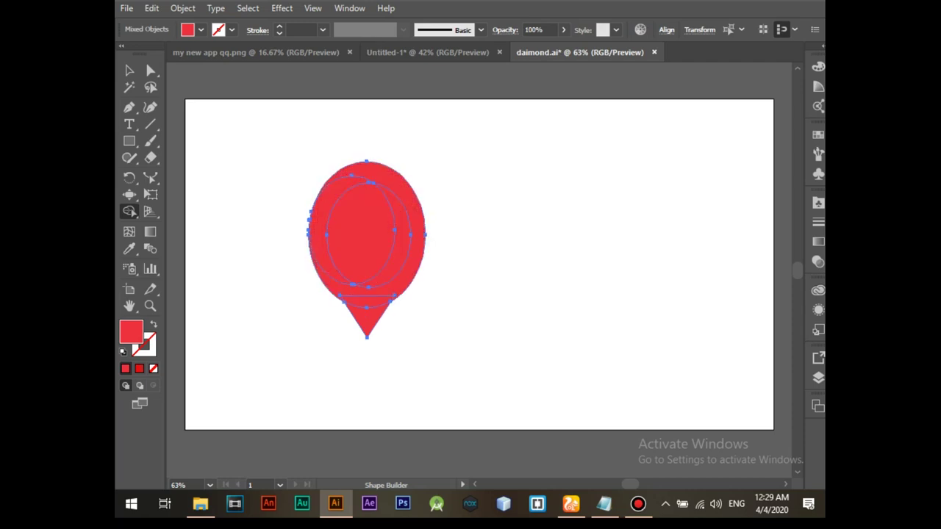
{"action": "key", "text": "ctrl+z"}
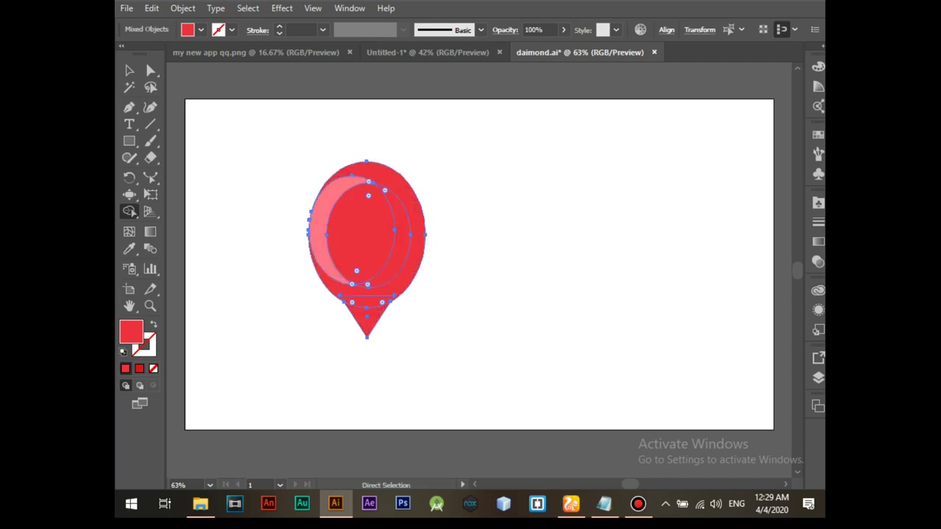
- Delete the inner red ellipse to leave a white hole in the pin
{"action": "key", "text": "a"}
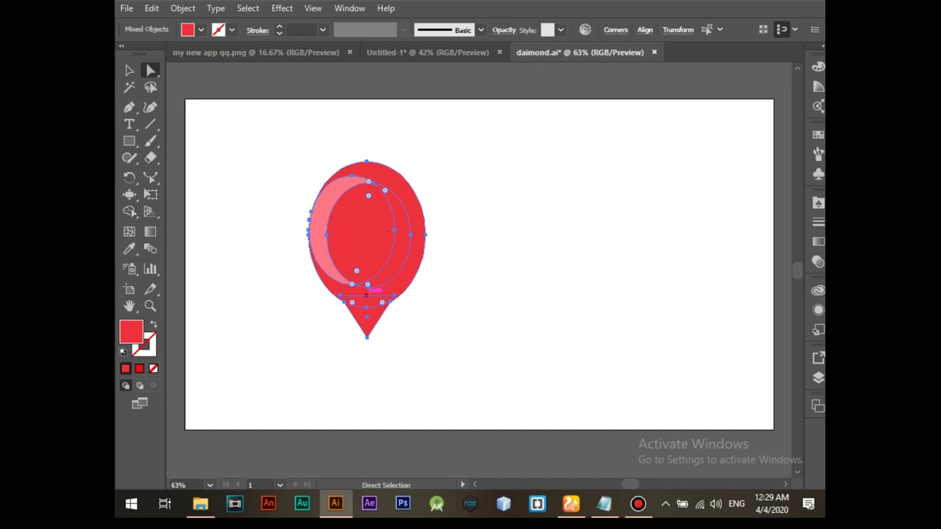
{"action": "left_click", "coordinate": [129, 70]}
{"action": "key", "text": "ctrl+shift+a"}
{"action": "left_click", "coordinate": [360, 231]}
{"action": "key", "text": "Delete"}
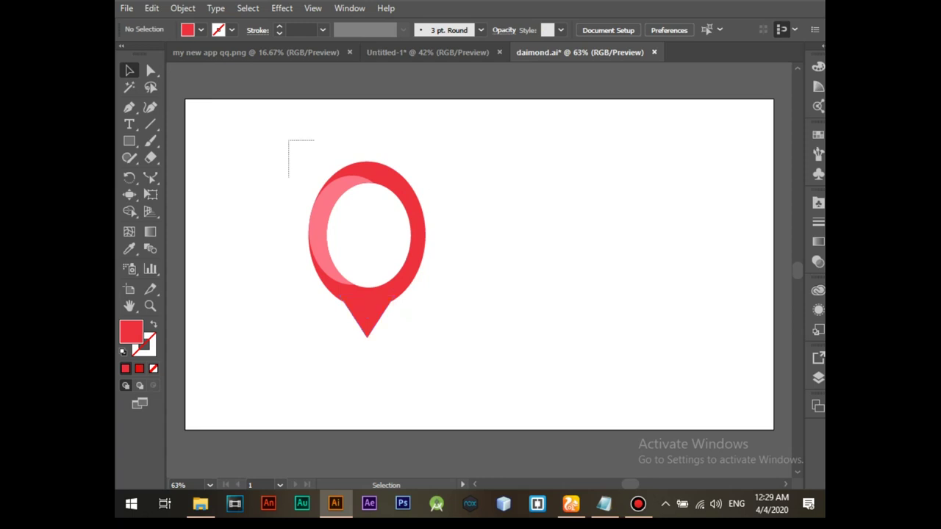
- Marquee-select the whole pin, then select all its objects with Ctrl+A
{"action": "left_click_drag", "start_coordinate": [288, 139], "coordinate": [414, 388]}
{"action": "key", "text": "ctrl+shift+a"}
{"action": "left_click_drag", "start_coordinate": [286, 149], "coordinate": [481, 359]}
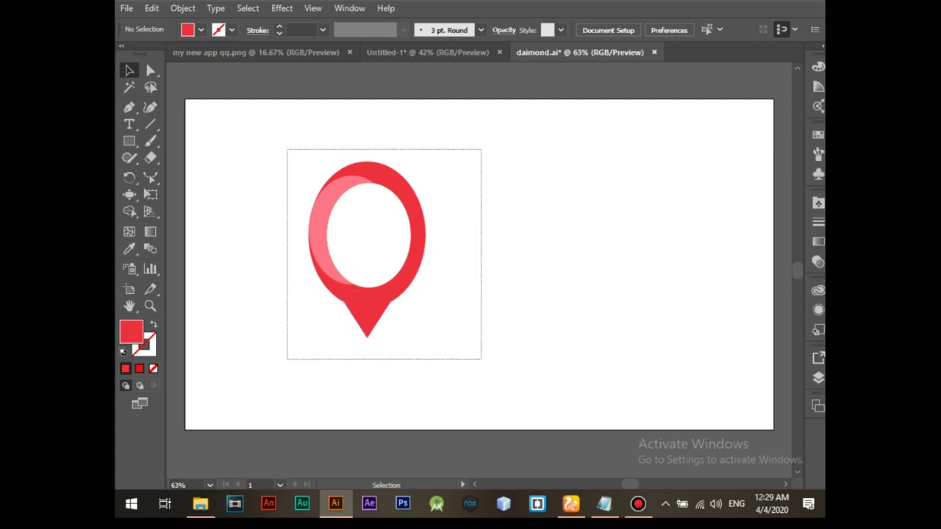
{"action": "key", "text": "ctrl+shift+a"}
{"action": "key", "text": "ctrl+a"}
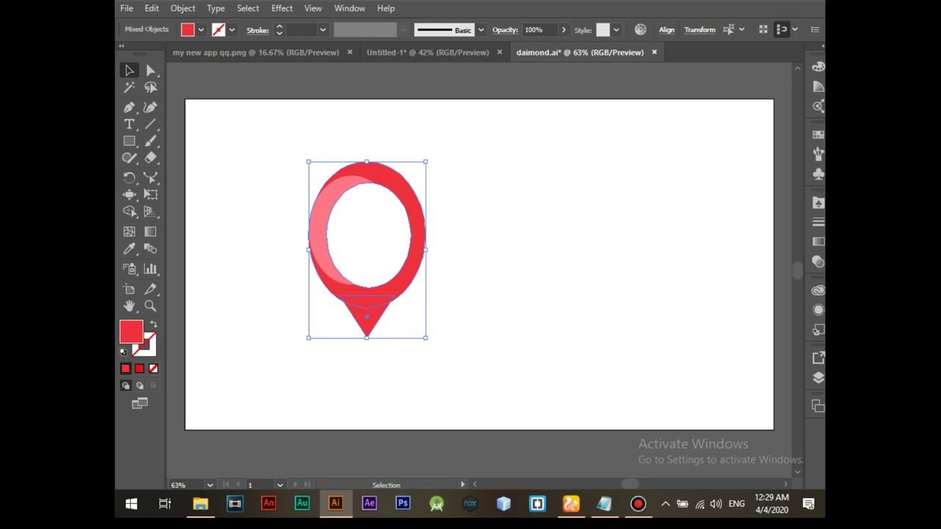
- Fill the pin with a red linear gradient, then close the Gradient panel
{"action": "key", "text": "period"}
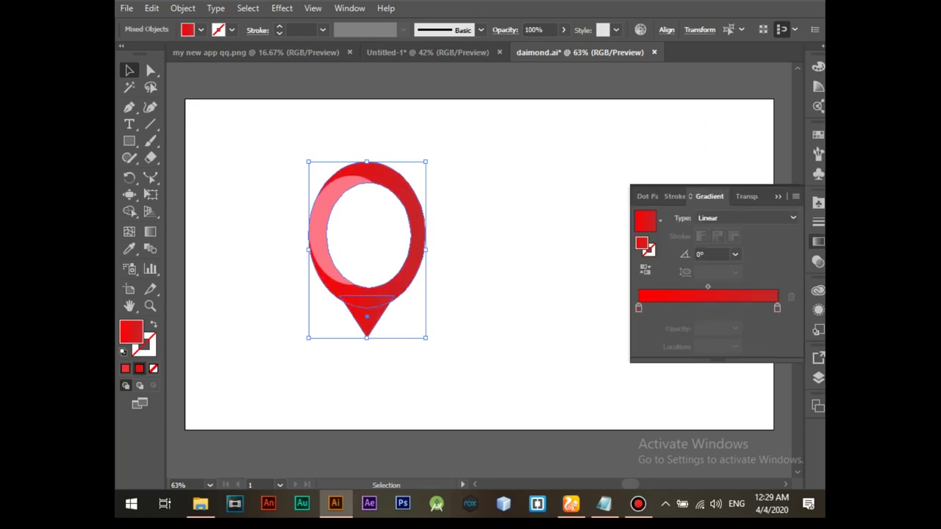
{"action": "key", "text": "ctrl+shift+a"}
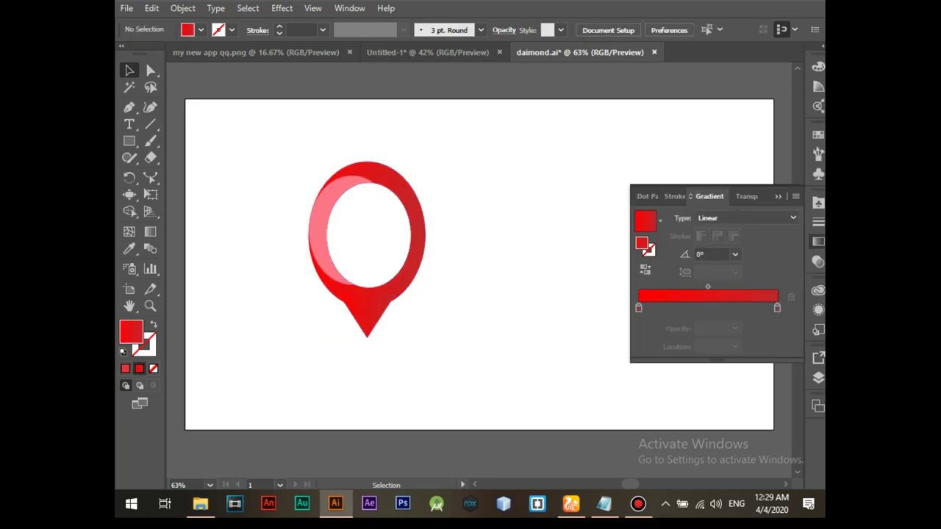
{"action": "key", "text": "ctrl+F9"}
- Type a letter A and scale it to sit centred in the pin's white circle
{"action": "key", "text": "t"}
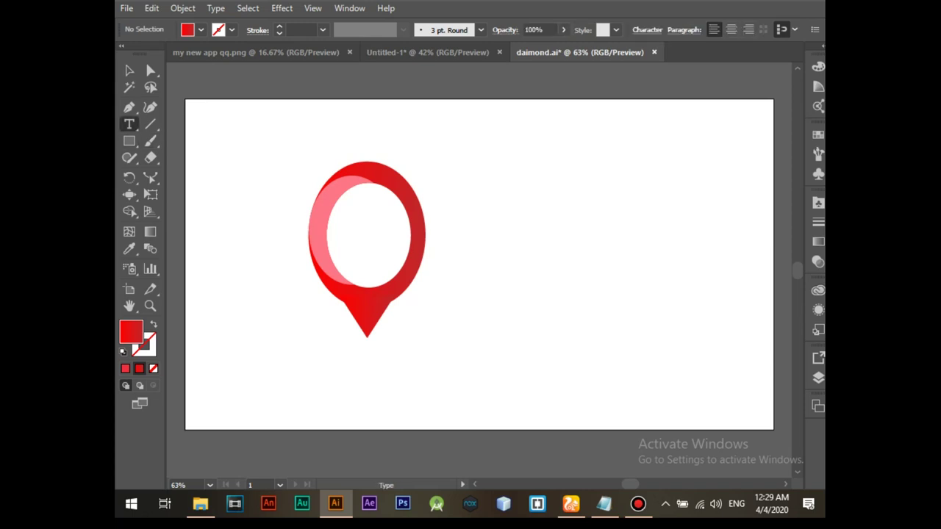
{"action": "left_click", "coordinate": [483, 250]}
{"action": "type", "text": "A"}
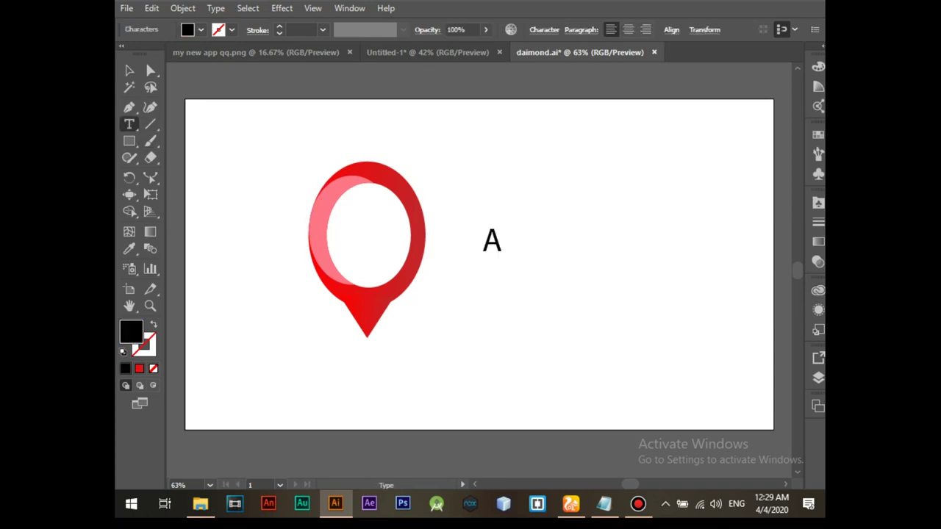
{"action": "key", "text": "Escape"}
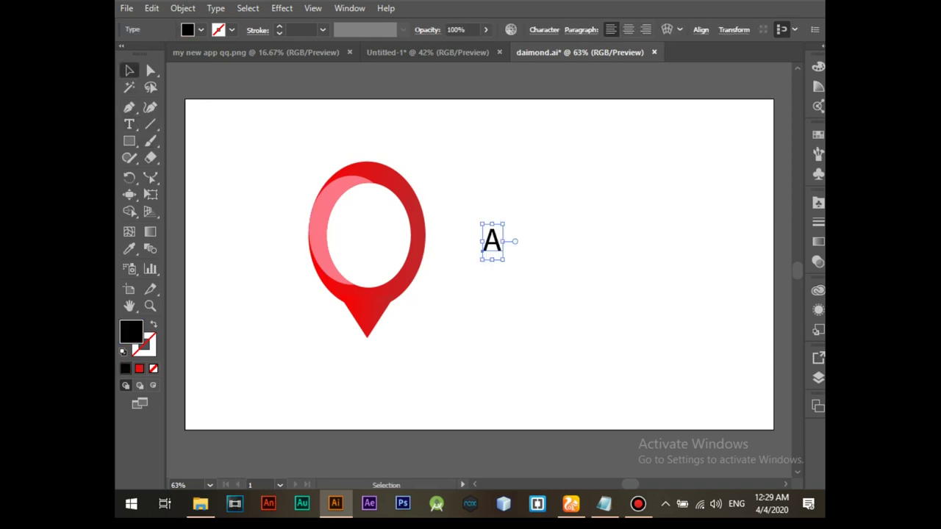
{"action": "left_click_drag", "start_coordinate": [503, 259], "coordinate": [571, 360]}
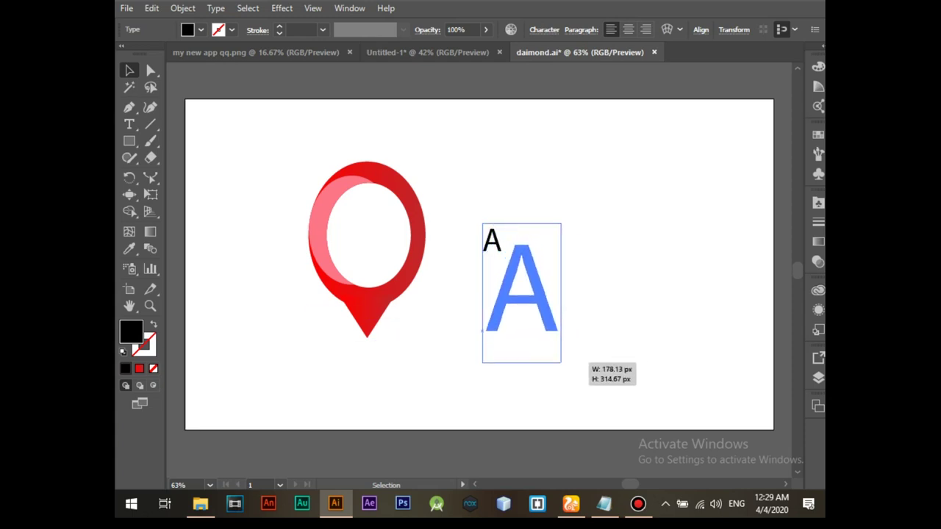
{"action": "mouse_move", "coordinate": [548, 323]}
{"action": "left_mouse_down"}
{"action": "mouse_move", "coordinate": [403, 267]}
{"action": "mouse_move", "coordinate": [416, 263]}
{"action": "left_mouse_up"}
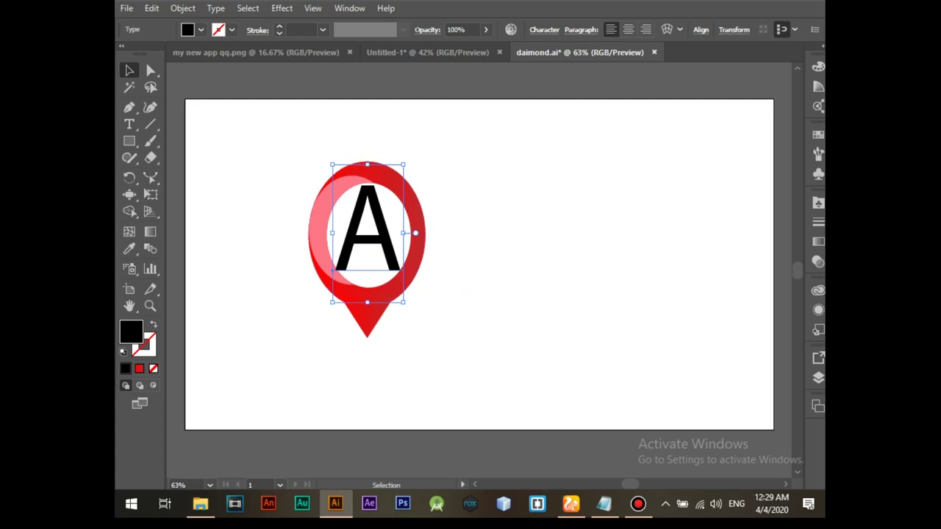
{"action": "left_click_drag", "start_coordinate": [404, 301], "coordinate": [388, 273]}
{"action": "left_click_drag", "start_coordinate": [392, 209], "coordinate": [404, 238]}
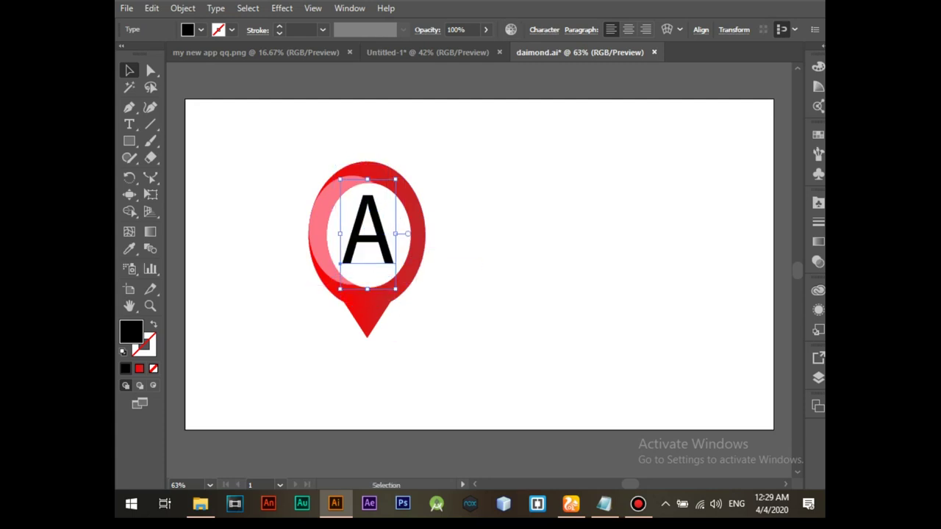
- Set the letter A's font to OCR A Extended
{"action": "left_click", "coordinate": [544, 29]}
{"action": "key", "text": "Down"}
{"action": "key", "text": "Down"}
{"action": "key", "text": "Down"}
{"action": "key", "text": "Down"}
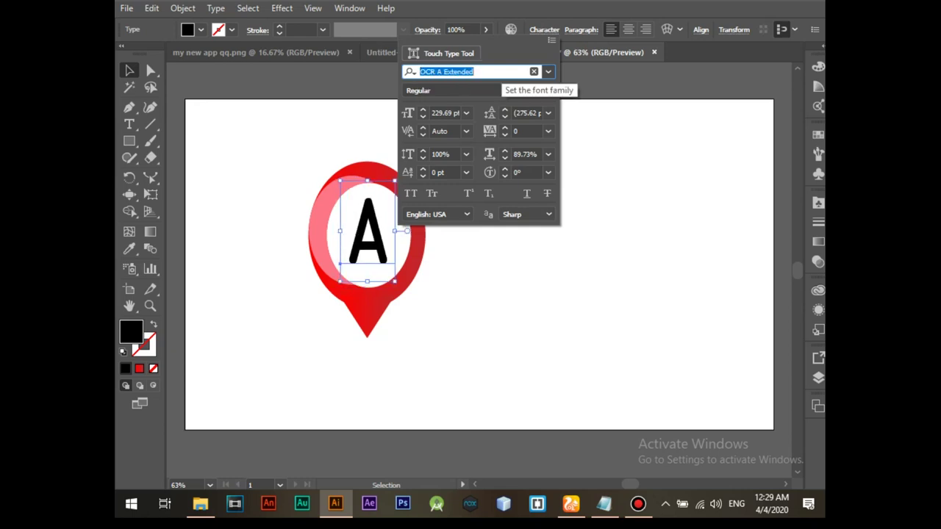
{"action": "key", "text": "Escape"}
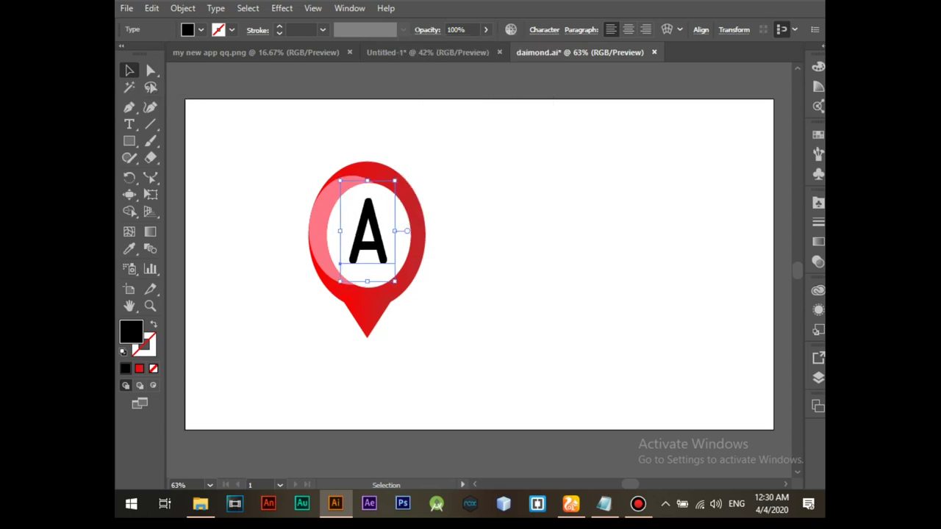
{"action": "left_click", "coordinate": [182, 8]}
- Expand the A into outlines and give it a gradient with the left stop near 36%
{"action": "left_click", "coordinate": [243, 123]}
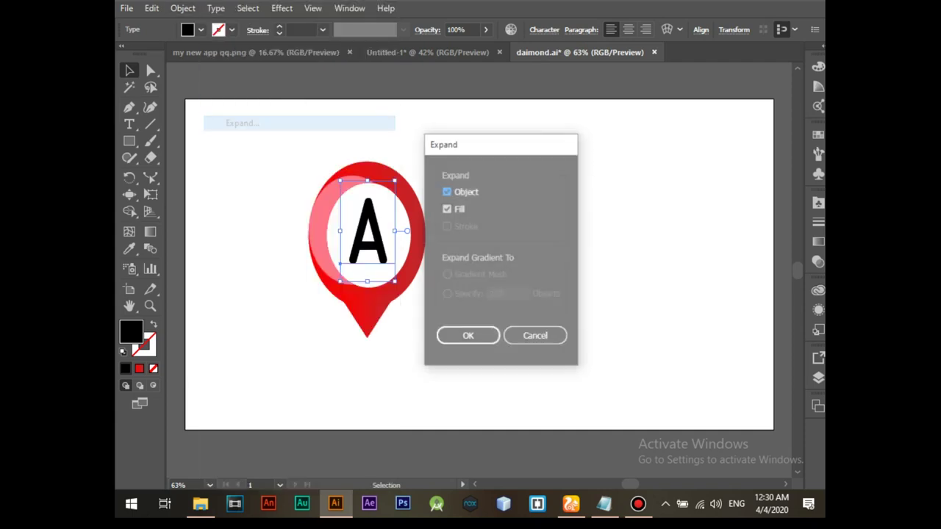
{"action": "key", "text": "Return"}
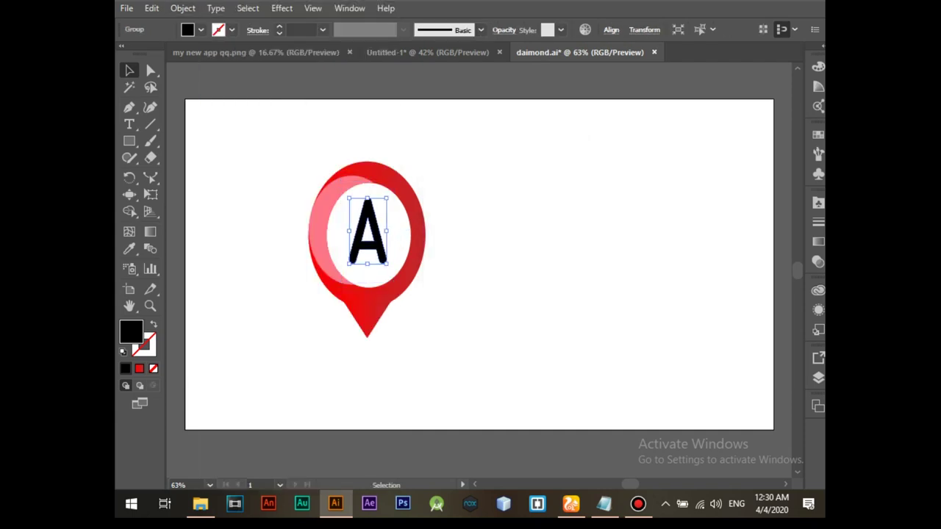
{"action": "key", "text": "period"}
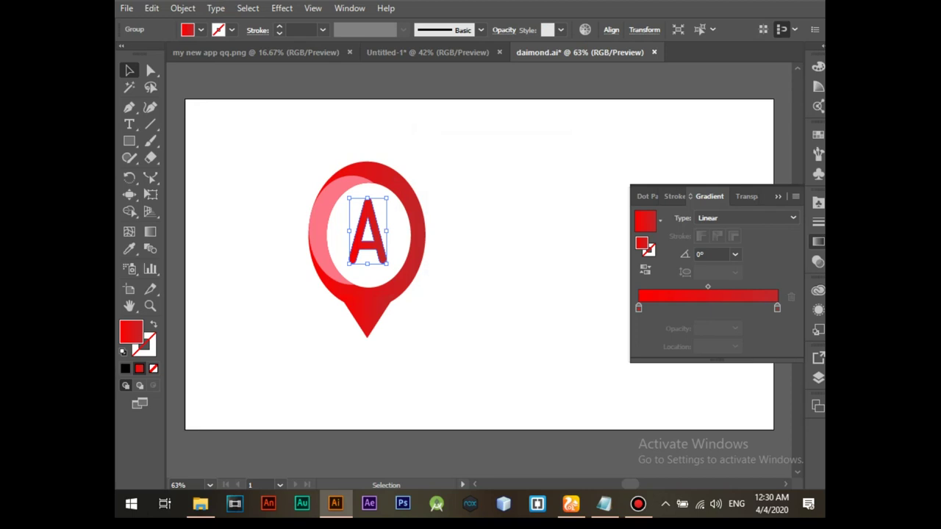
{"action": "left_click_drag", "start_coordinate": [637, 307], "coordinate": [647, 308]}
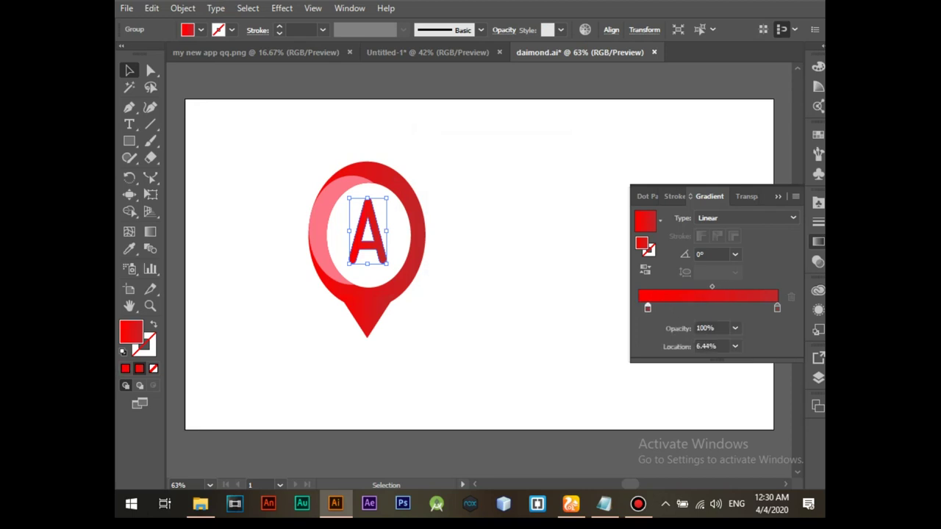
{"action": "left_click_drag", "start_coordinate": [647, 307], "coordinate": [688, 308]}
- Darken the red value of the A gradient's right stop
{"action": "double_click", "coordinate": [776, 307]}
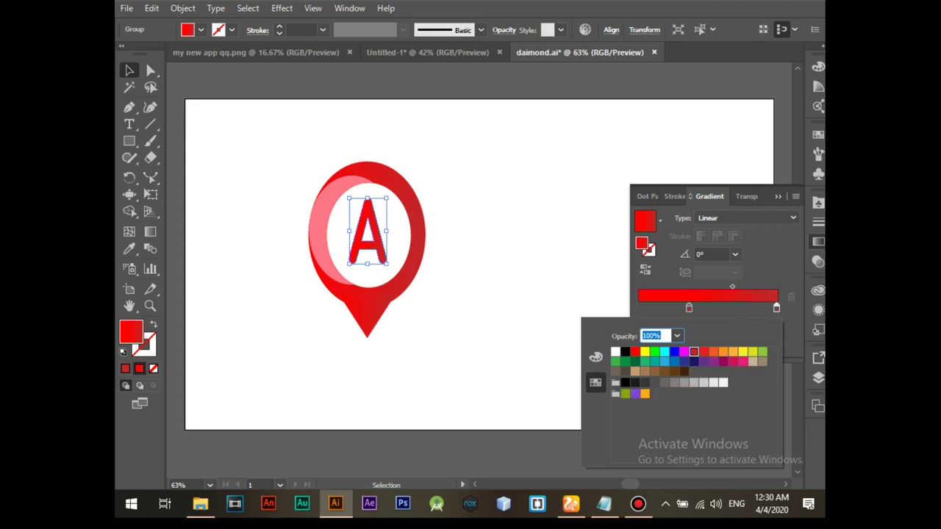
{"action": "left_click", "coordinate": [595, 356]}
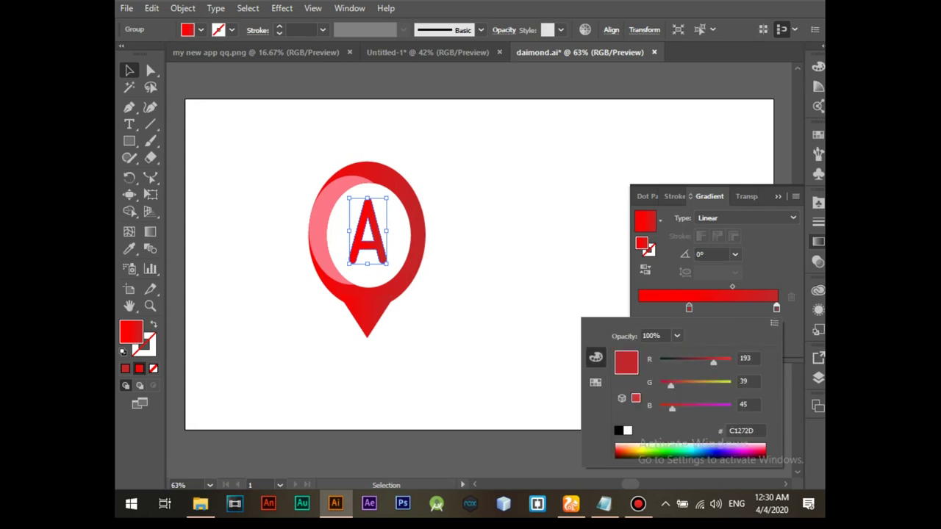
{"action": "left_click_drag", "start_coordinate": [712, 363], "coordinate": [709, 362]}
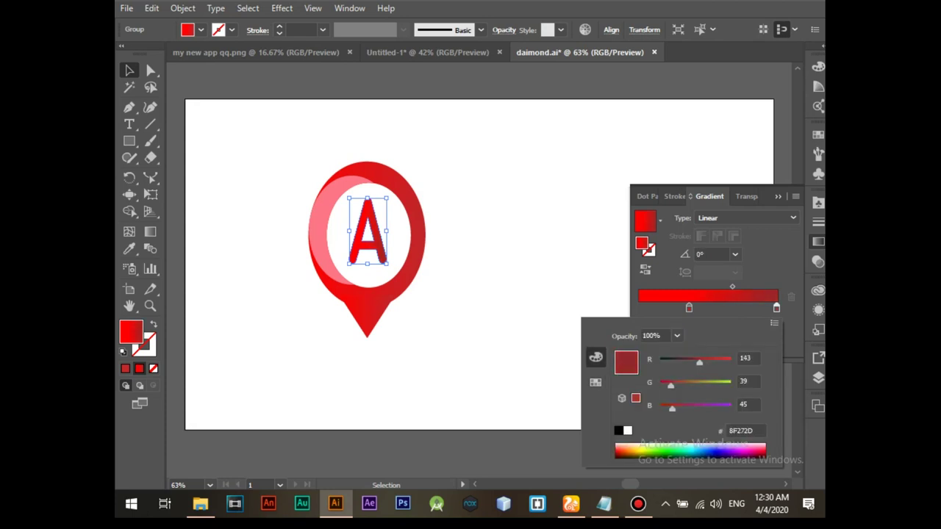
{"action": "key", "text": "Escape"}
{"action": "key", "text": "ctrl+shift+a"}
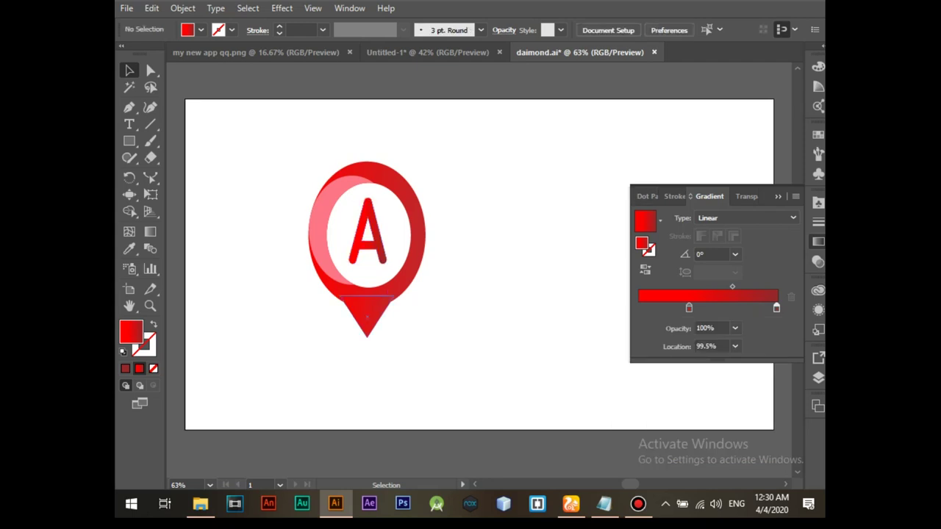
- Cut the pin's ring and paste it in back, behind the pink highlight
{"action": "left_click", "coordinate": [366, 303]}
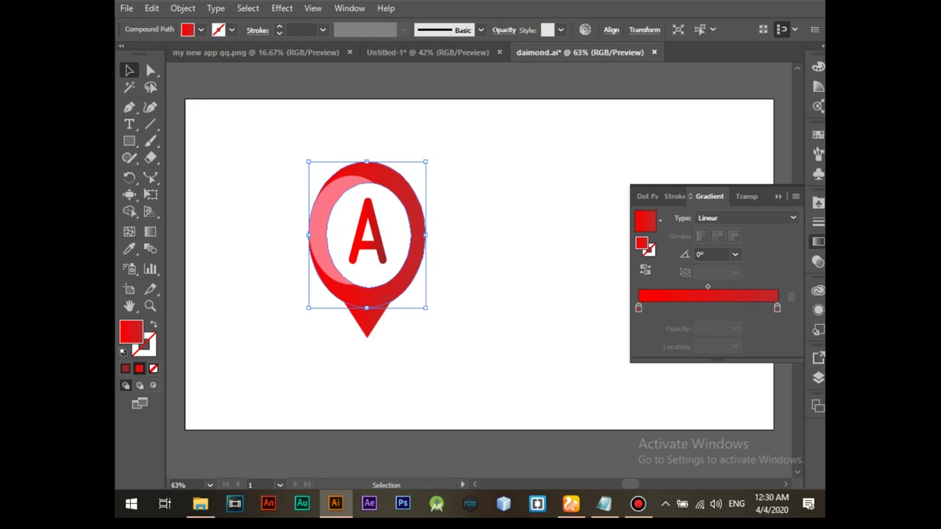
{"action": "key", "text": "ctrl+x"}
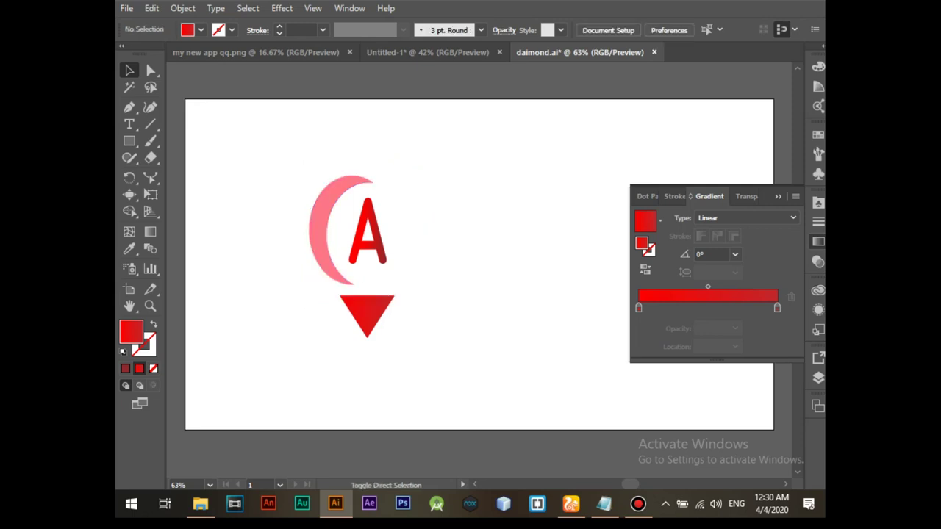
{"action": "key", "text": "ctrl+f"}
{"action": "key", "text": "ctrl+x"}
{"action": "key", "text": "ctrl+b"}
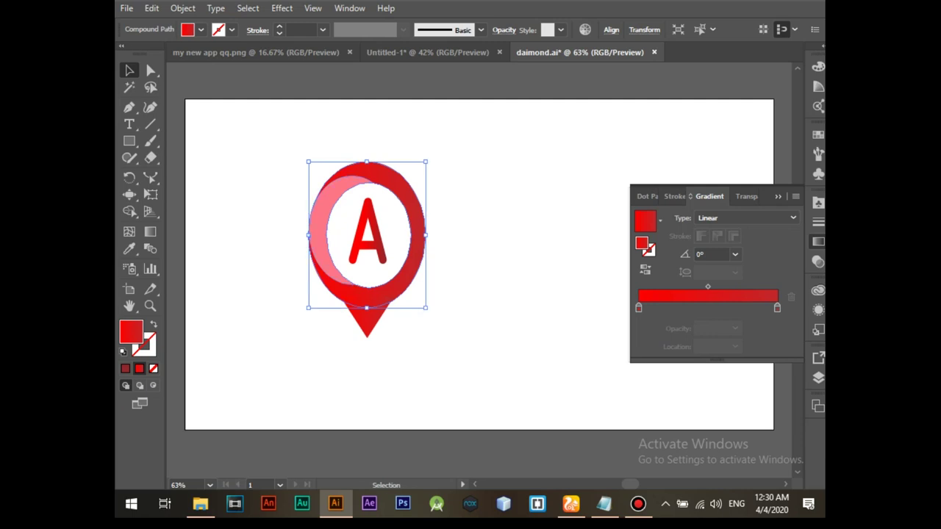
{"action": "key", "text": "ctrl+x"}
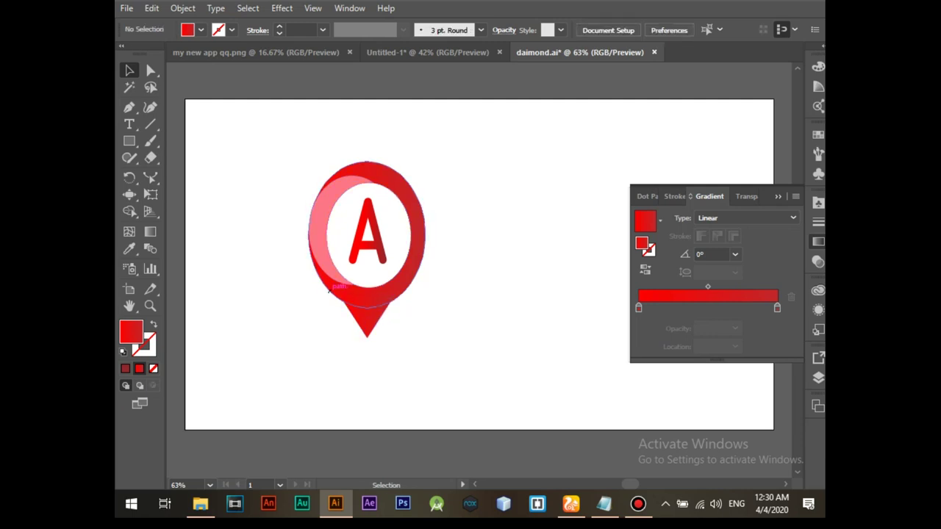
{"action": "key", "text": "ctrl+b"}
- Unite the ring and pink highlight into one red gradient shape and collapse the Gradient panel
{"action": "key", "text": "ctrl+a"}
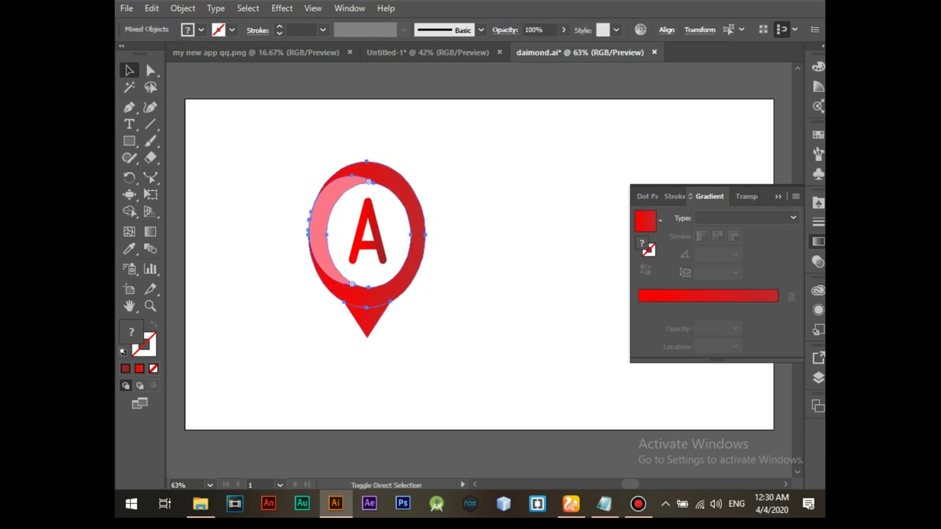
{"action": "key", "text": "ctrl+8"}
{"action": "key", "text": "ctrl+shift+a"}
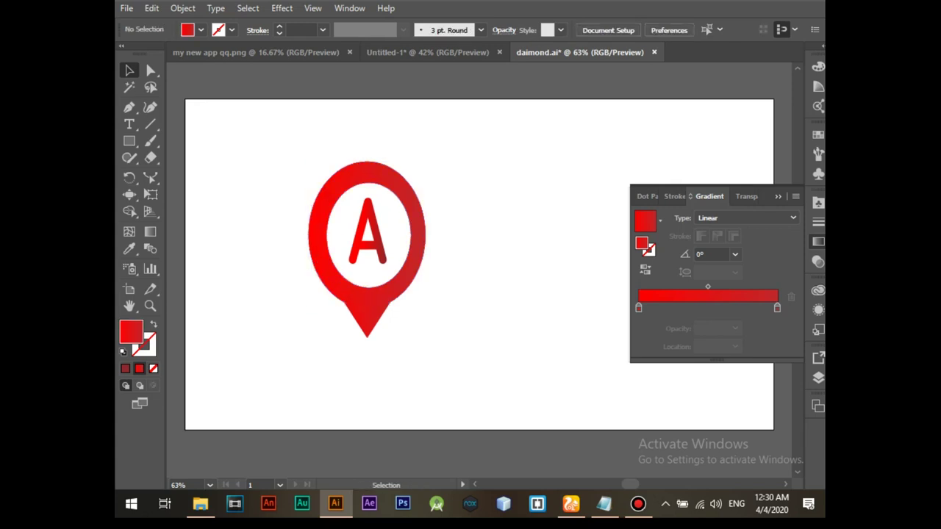
{"action": "left_click", "coordinate": [778, 196]}
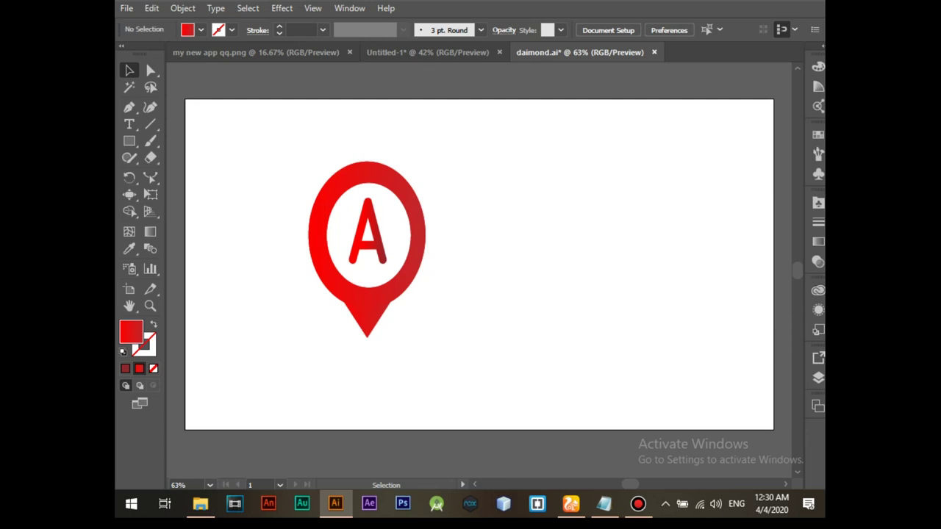
{"action": "left_click", "coordinate": [149, 124]}
- Draw a long line beneath the pin and raise its new middle anchor to bow it upward
{"action": "left_click_drag", "start_coordinate": [212, 382], "coordinate": [565, 380]}
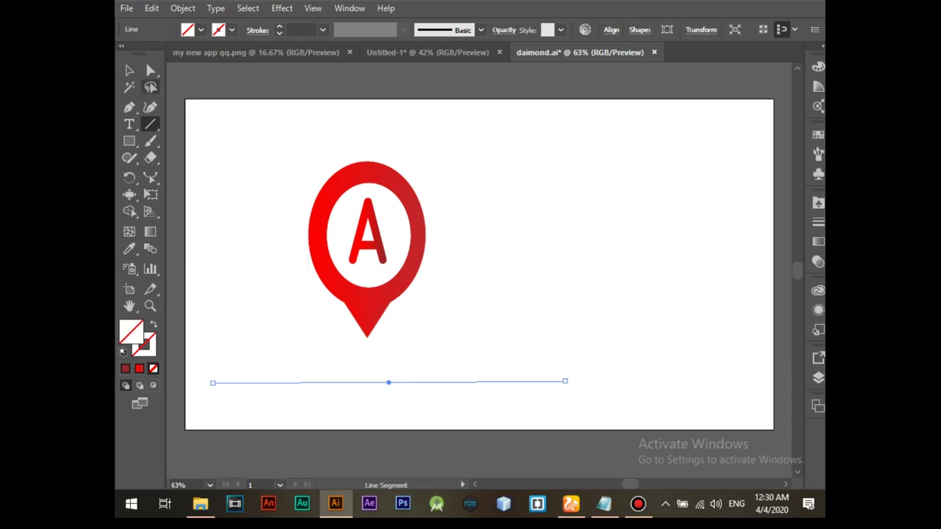
{"action": "left_click", "coordinate": [150, 70]}
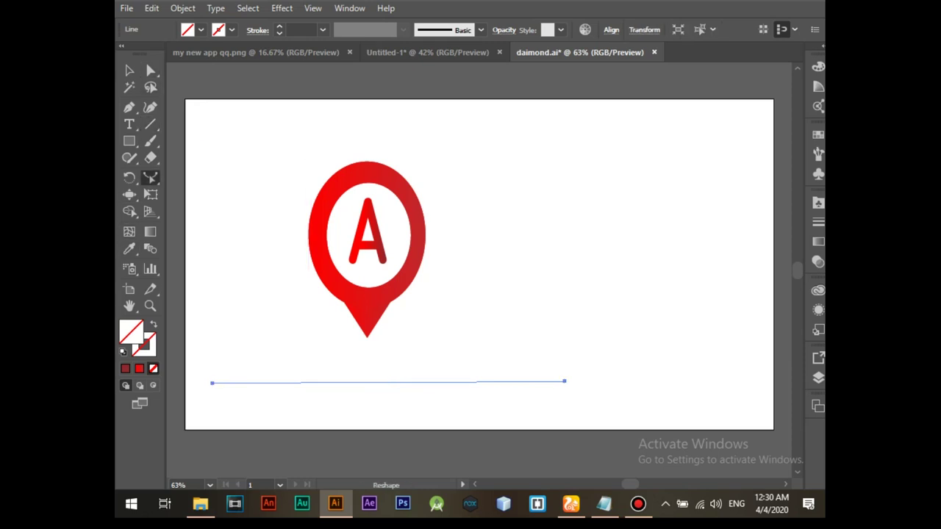
{"action": "left_click", "coordinate": [360, 382]}
{"action": "left_click_drag", "start_coordinate": [321, 336], "coordinate": [359, 409]}
{"action": "left_click", "coordinate": [360, 408]}
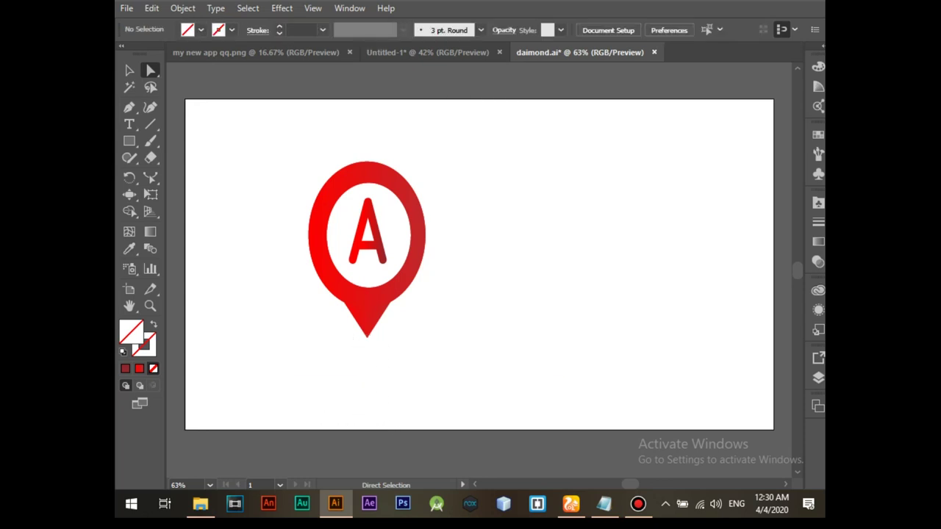
{"action": "left_click_drag", "start_coordinate": [340, 370], "coordinate": [399, 399]}
{"action": "key", "text": "Up"}
{"action": "key", "text": "Up"}
{"action": "key", "text": "Up"}
{"action": "key", "text": "Up"}
{"action": "key", "text": "Up"}
{"action": "key", "text": "Up"}
- Give the curved line a black 1 pt stroke and nudge it upward
{"action": "key", "text": "v"}
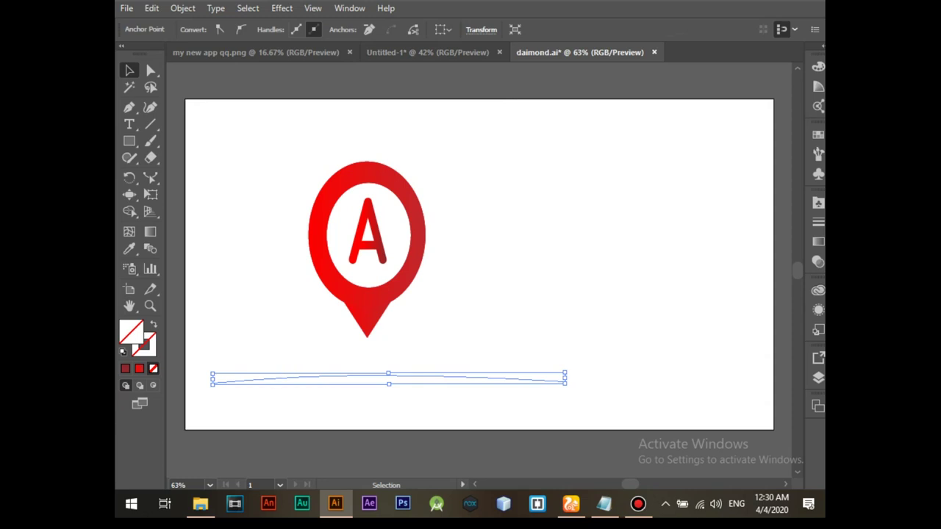
{"action": "key", "text": "Delete"}
{"action": "left_click_drag", "start_coordinate": [257, 363], "coordinate": [362, 403]}
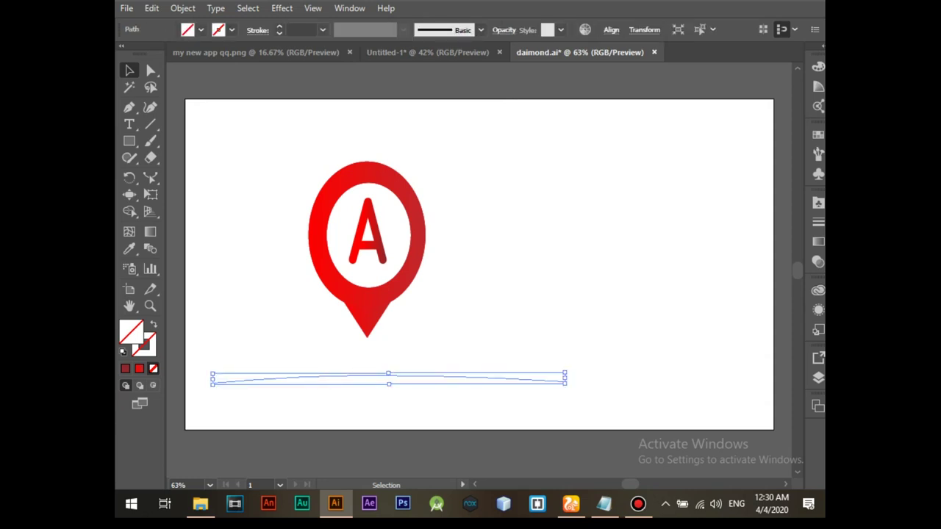
{"action": "left_click", "coordinate": [231, 30]}
{"action": "left_click", "coordinate": [153, 52]}
{"action": "key", "text": "Escape"}
{"action": "key", "text": "Up"}
{"action": "key", "text": "Up"}
{"action": "key", "text": "Up"}
{"action": "key", "text": "Up"}
{"action": "key", "text": "Up"}
{"action": "key", "text": "Up"}
{"action": "key", "text": "Up"}
{"action": "key", "text": "Up"}
{"action": "key", "text": "Up"}
{"action": "key", "text": "Up"}
{"action": "key", "text": "Up"}
{"action": "key", "text": "Up"}
{"action": "key", "text": "ctrl+shift+a"}
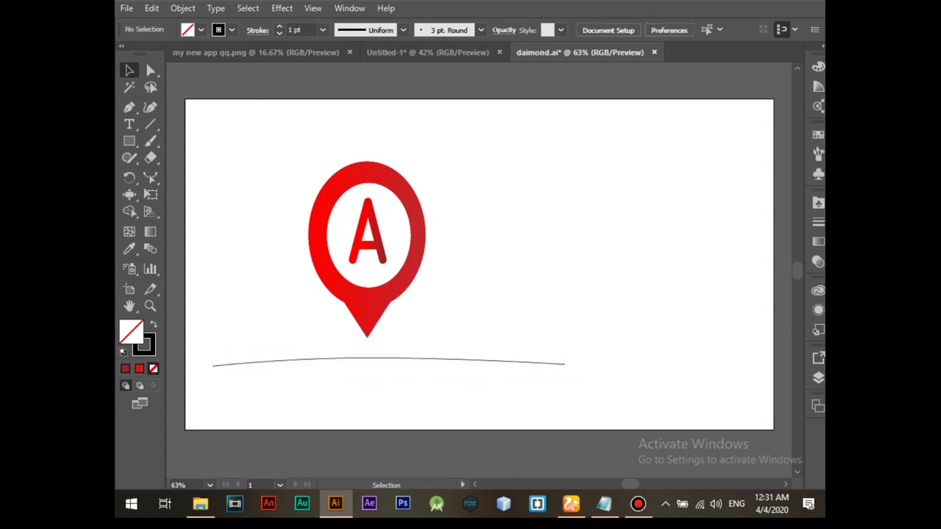